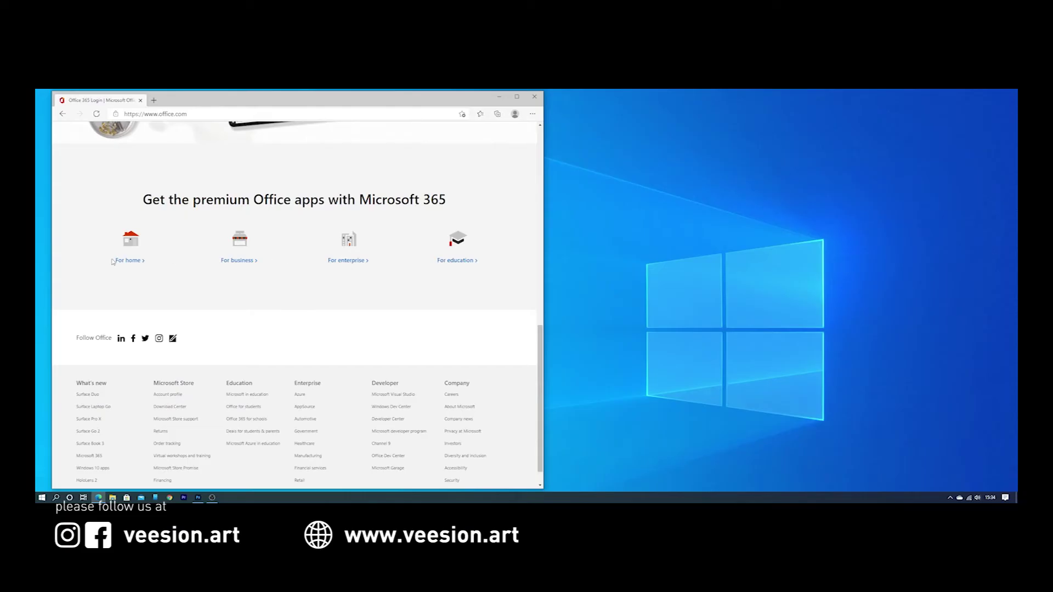
From office.com, open the 'For home' Microsoft 365 plans page listing Family and Personal prices
click(129, 260)
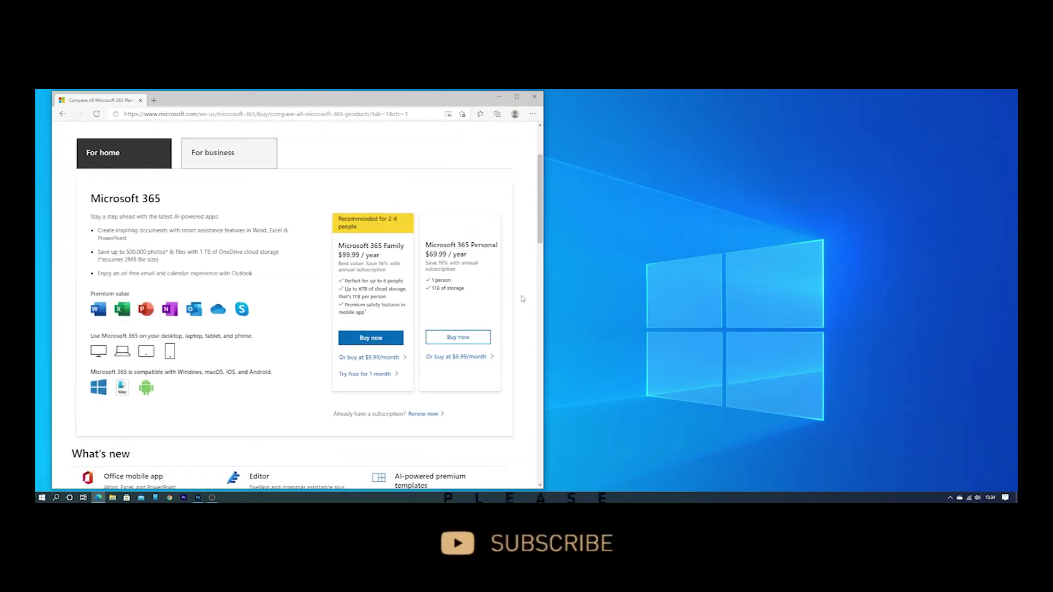
scroll(523, 299, down, 5)
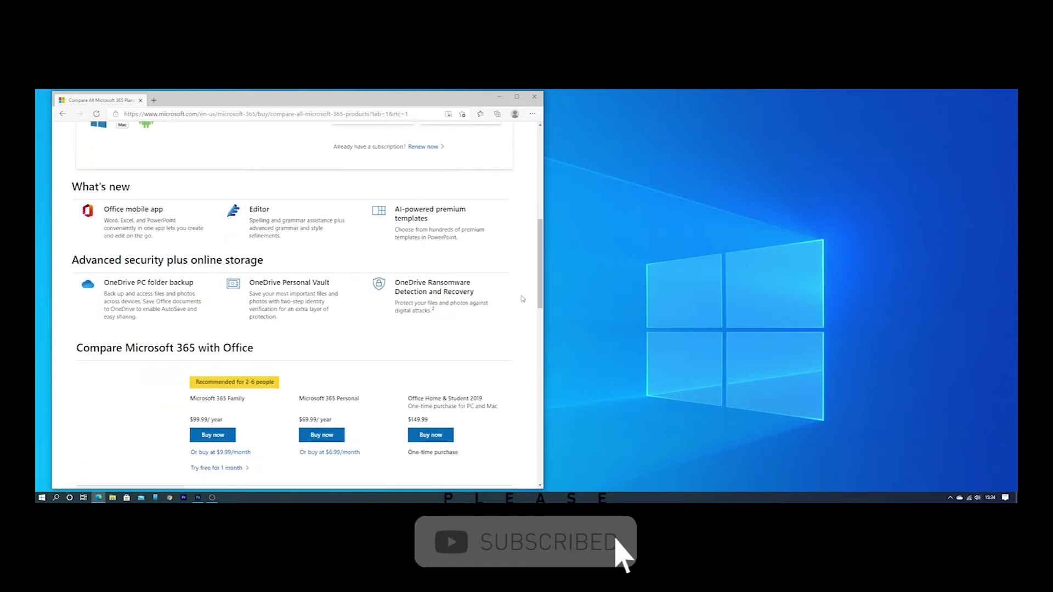
scroll(523, 299, down, 2)
scroll(523, 299, down, 2)
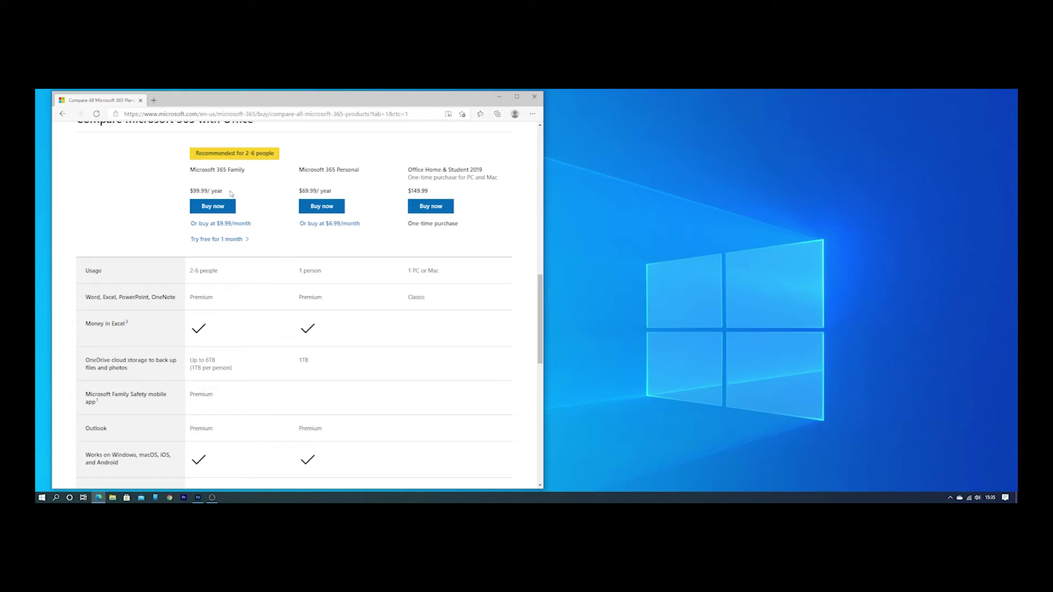
scroll(268, 210, down, 1)
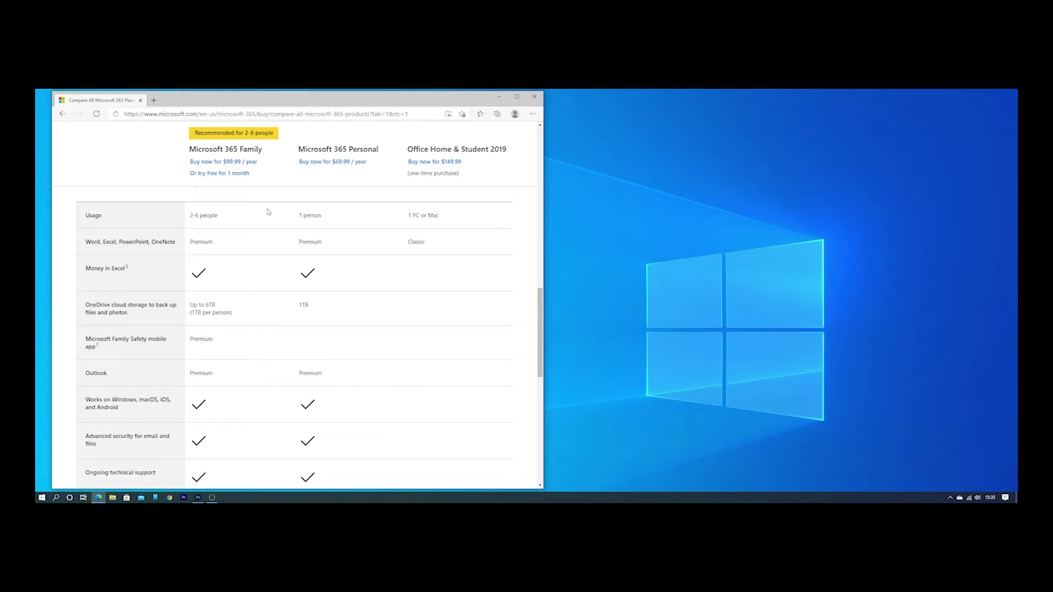
scroll(269, 212, down, 1)
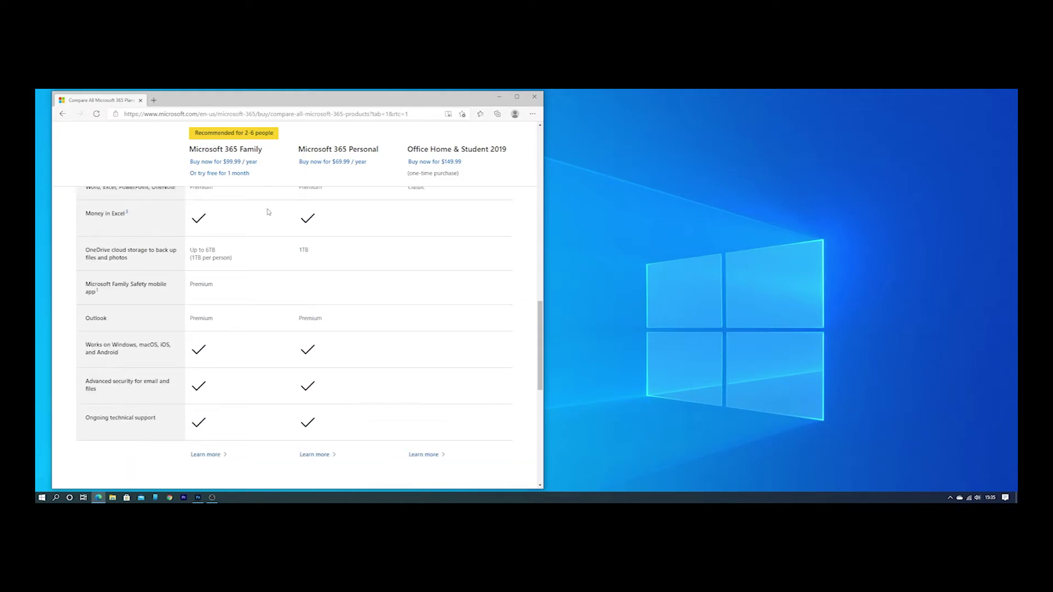
scroll(268, 212, up, 1)
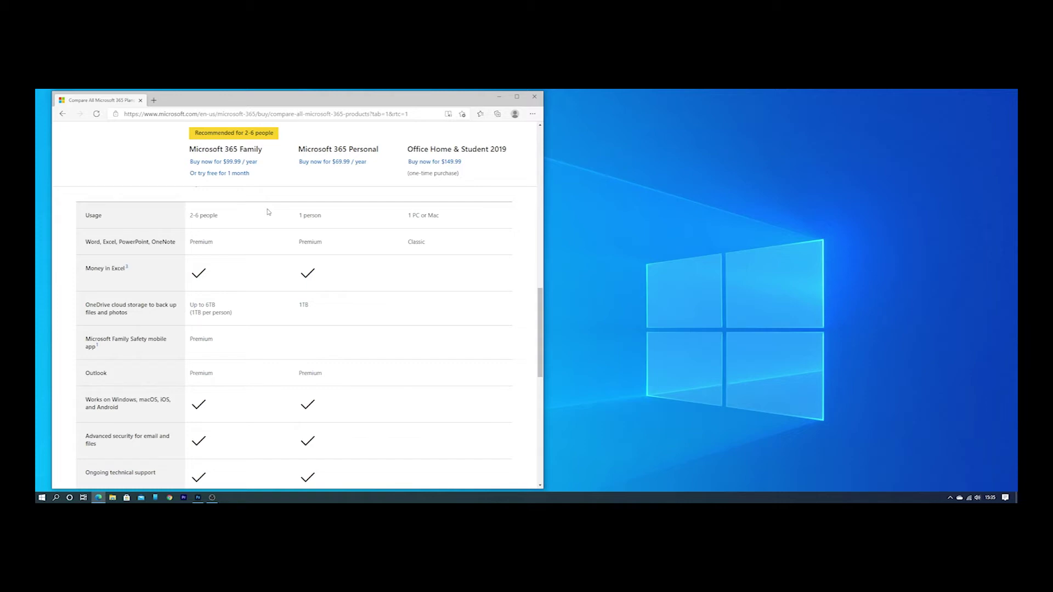
scroll(268, 213, up, 2)
scroll(268, 211, up, 2)
scroll(268, 210, up, 3)
scroll(267, 209, up, 4)
scroll(268, 209, up, 3)
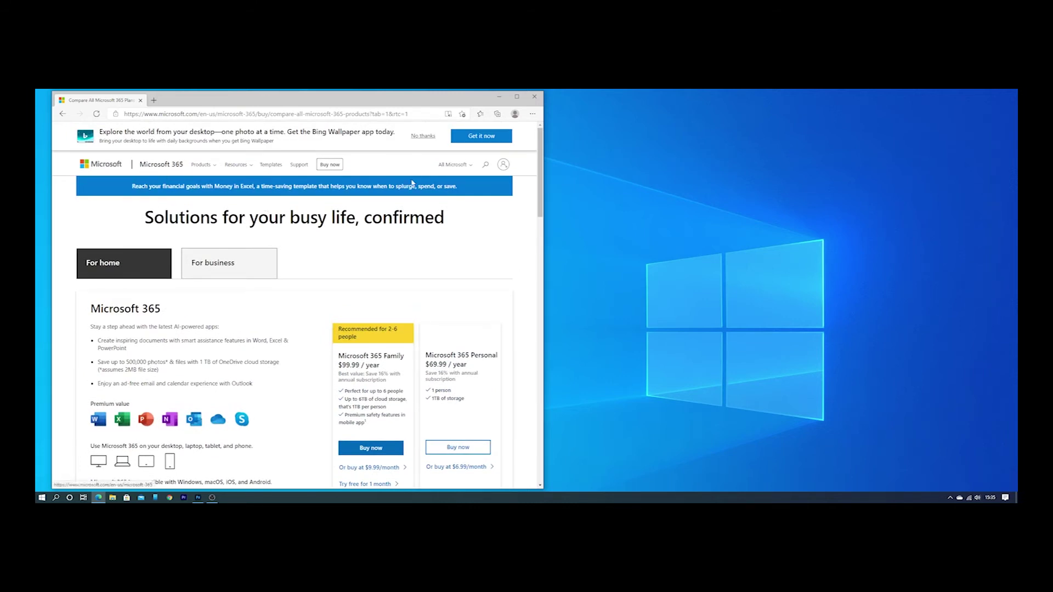
click(503, 166)
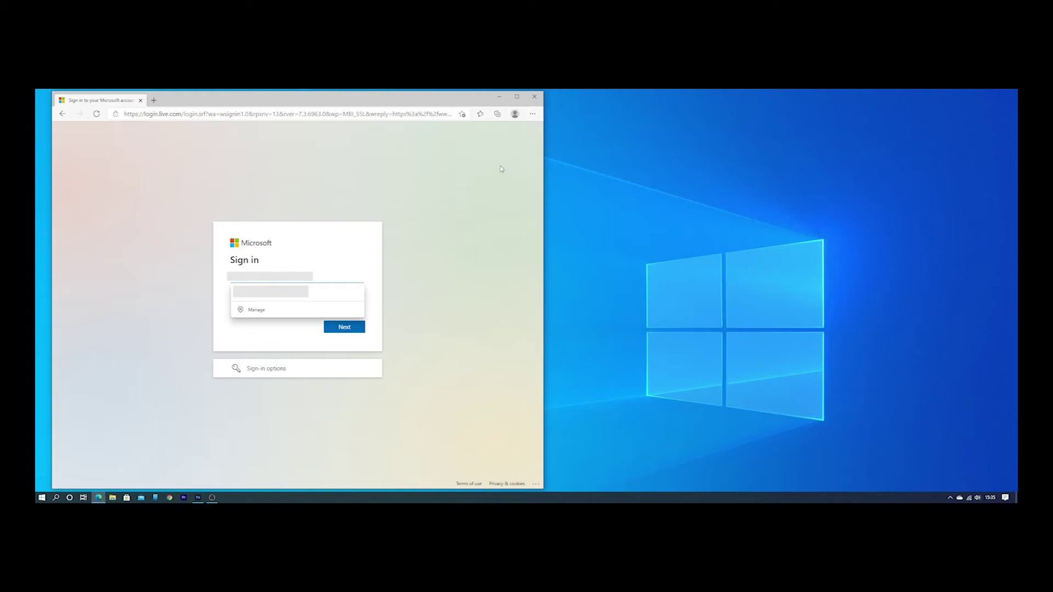
Submit the account e-mail, then enter the account password to finish signing in
key(Return)
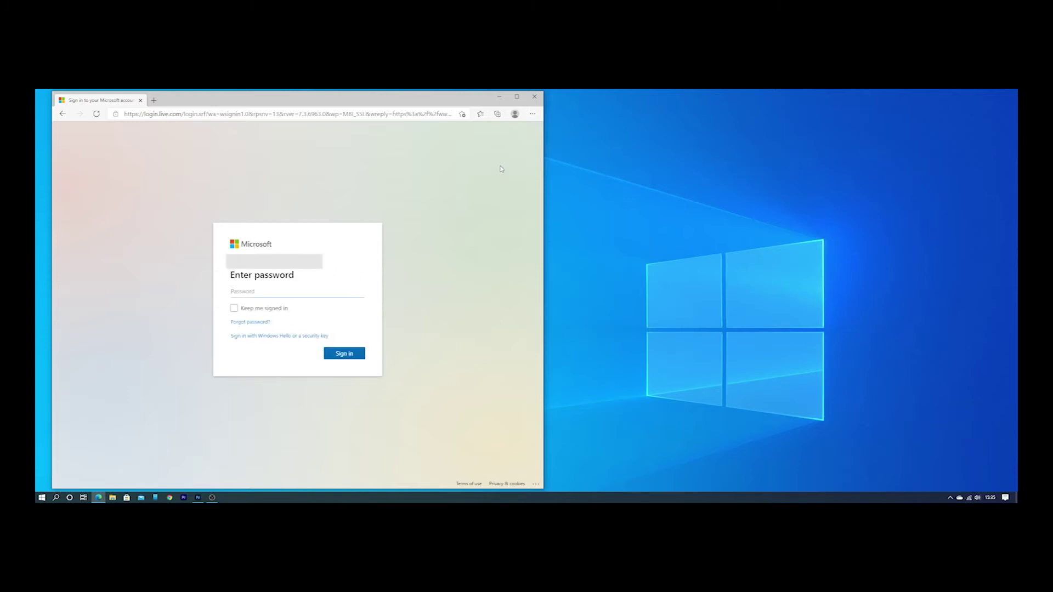
text(***********)
key(Return)
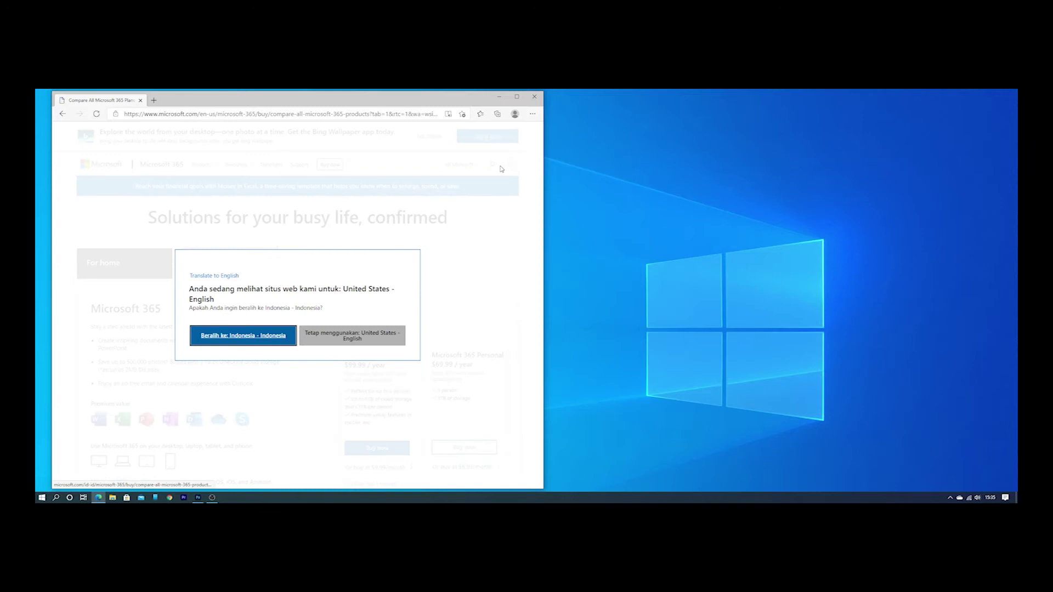
Switch the plans page to 'Indonesia - Indonesia' and decline translating it into English
click(249, 340)
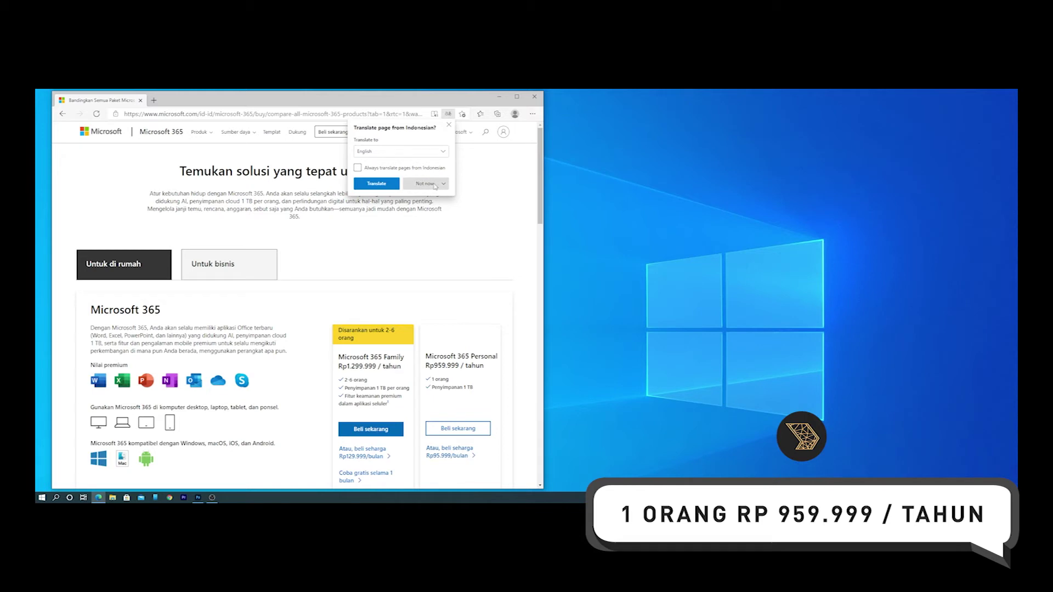
click(432, 190)
scroll(464, 274, down, 3)
scroll(463, 274, up, 1)
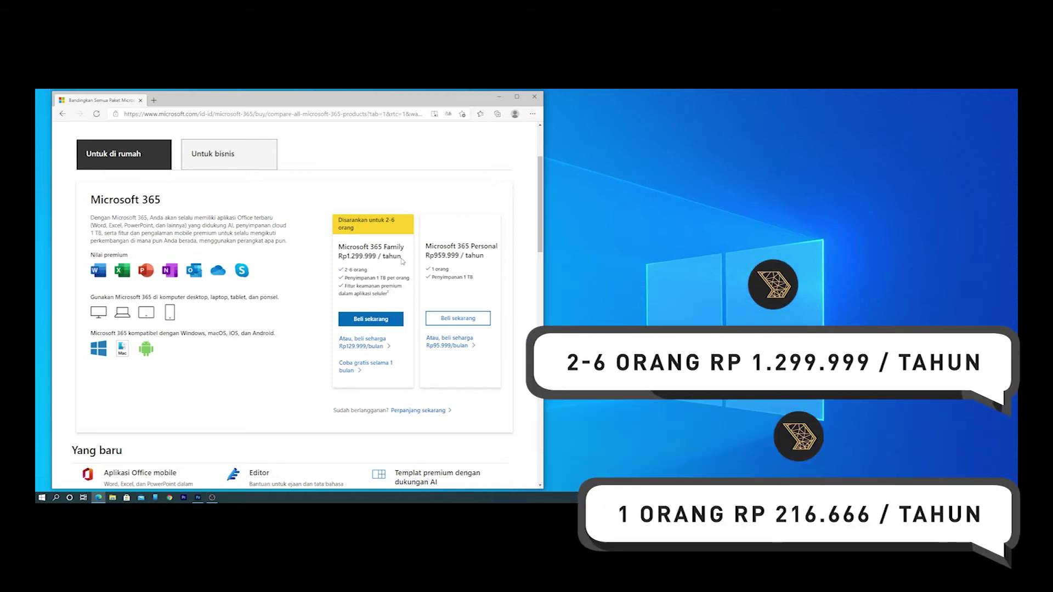
Browse the rupiah plans (Family Rp1.299.999, Personal Rp959.999), dismissing the Translate offer again
scroll(402, 261, down, 5)
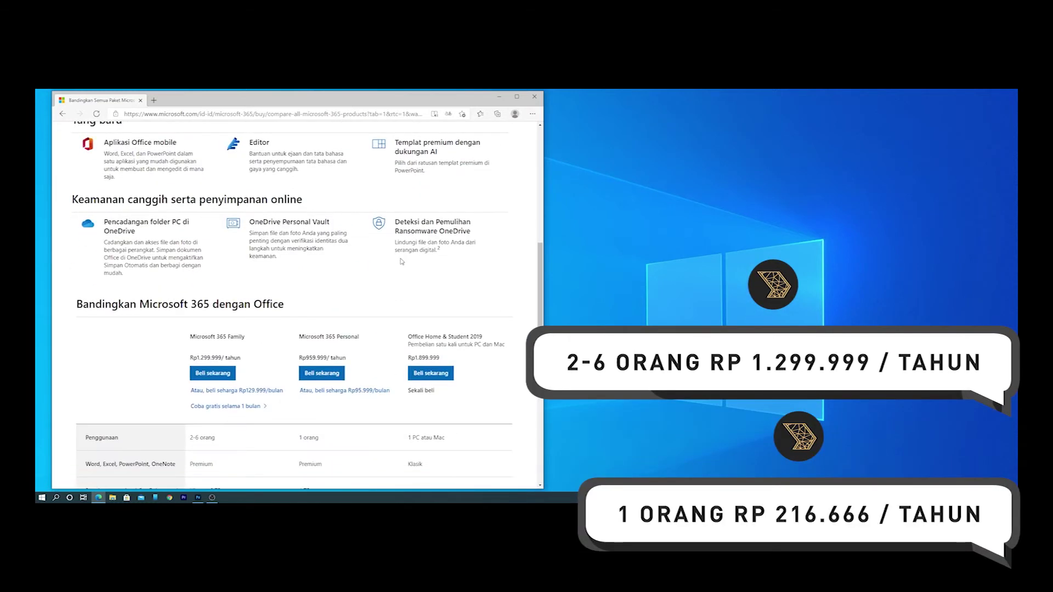
scroll(402, 262, down, 4)
scroll(402, 261, down, 1)
scroll(402, 261, down, 3)
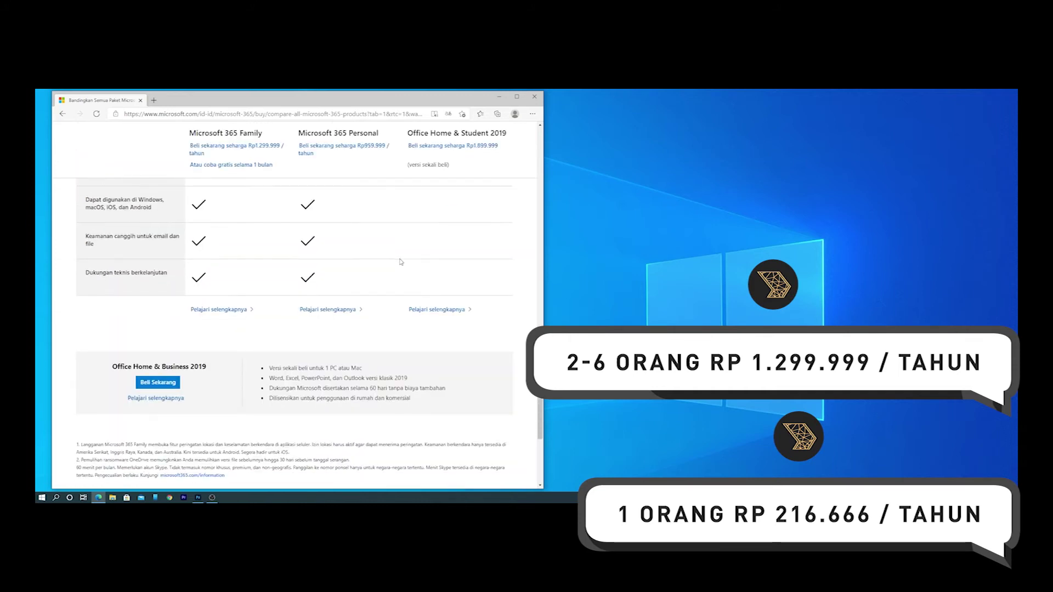
scroll(401, 261, up, 3)
scroll(402, 261, up, 2)
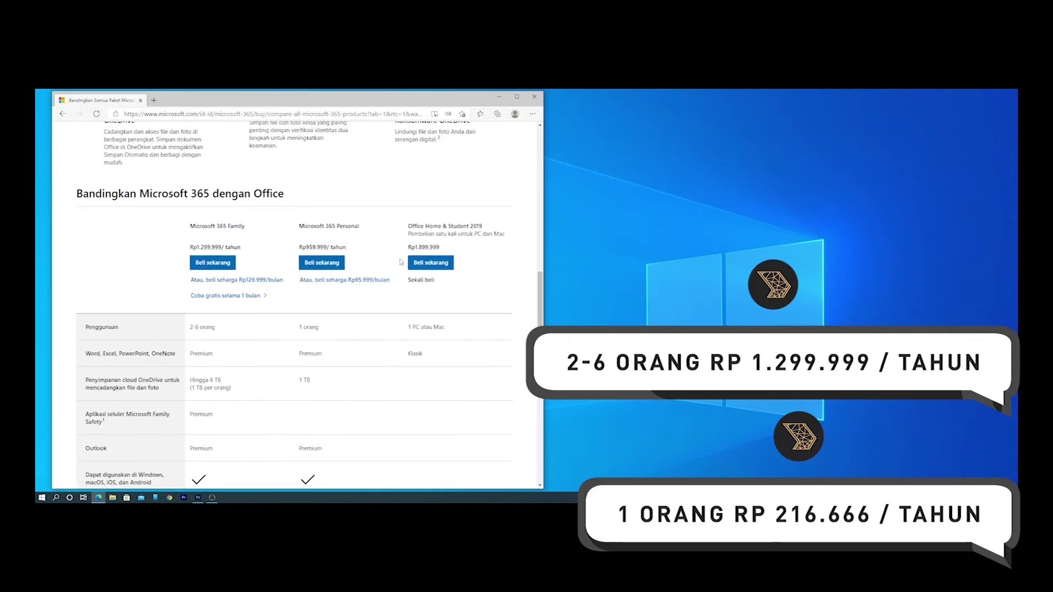
scroll(401, 262, up, 5)
scroll(401, 262, up, 3)
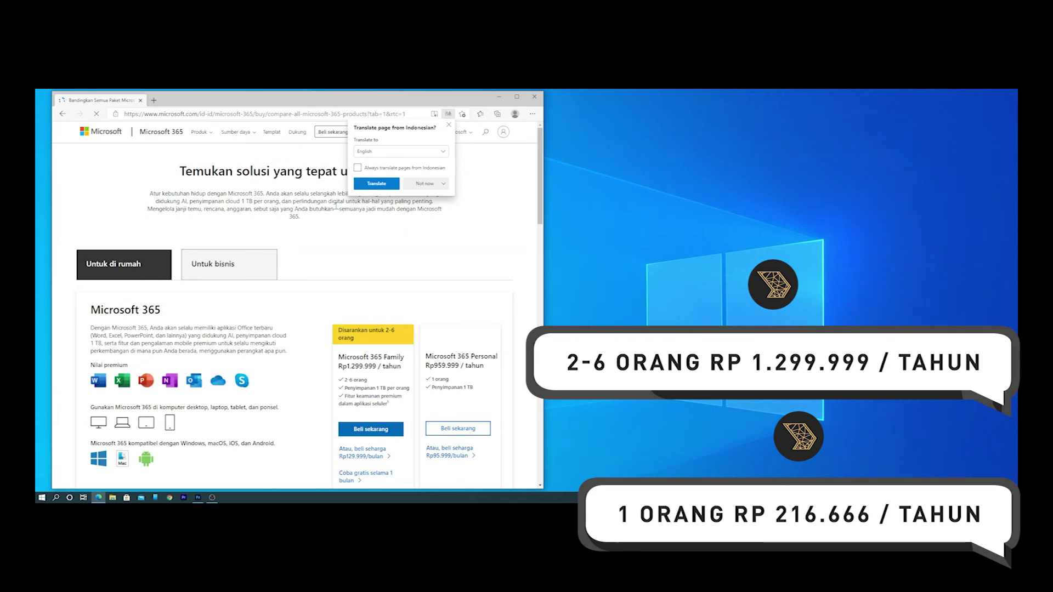
click(424, 185)
scroll(339, 194, down, 5)
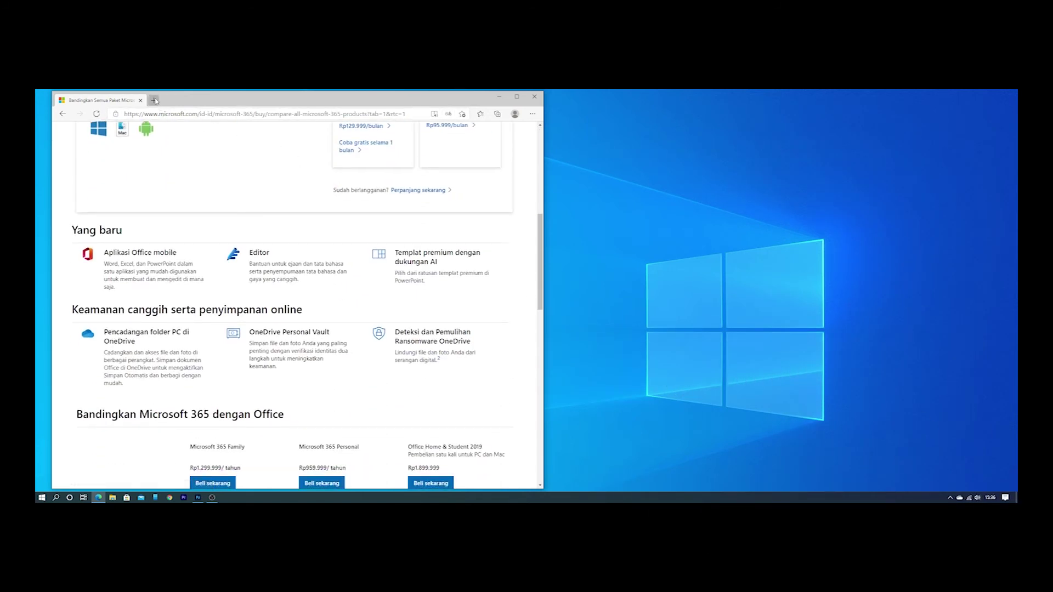
Open office.com in a new tab and bring up the Microsoft 365 Family 'Download and install Office' dialog
click(153, 100)
text(office)
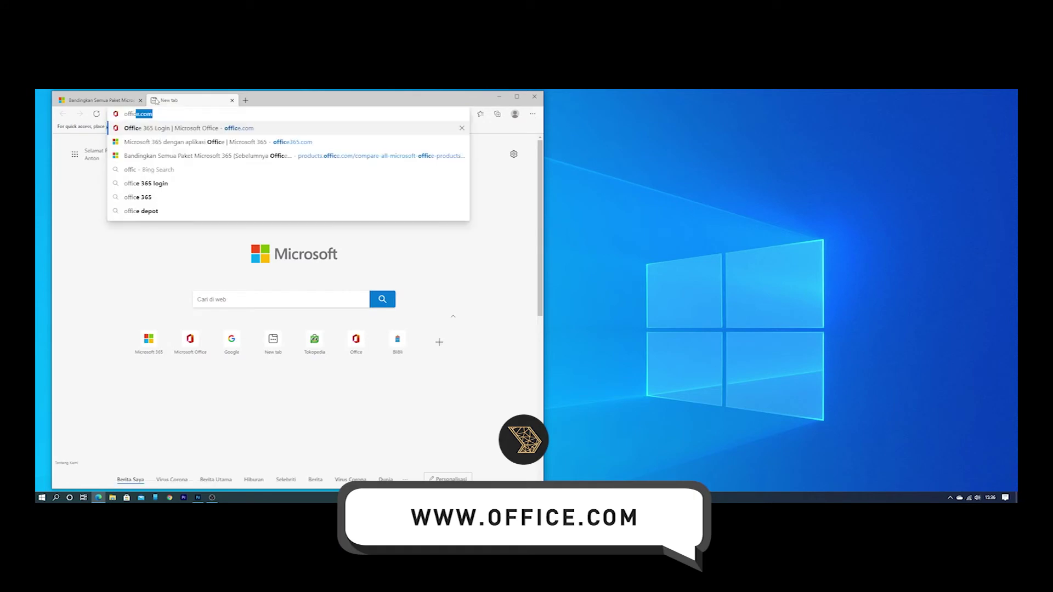
key(Return)
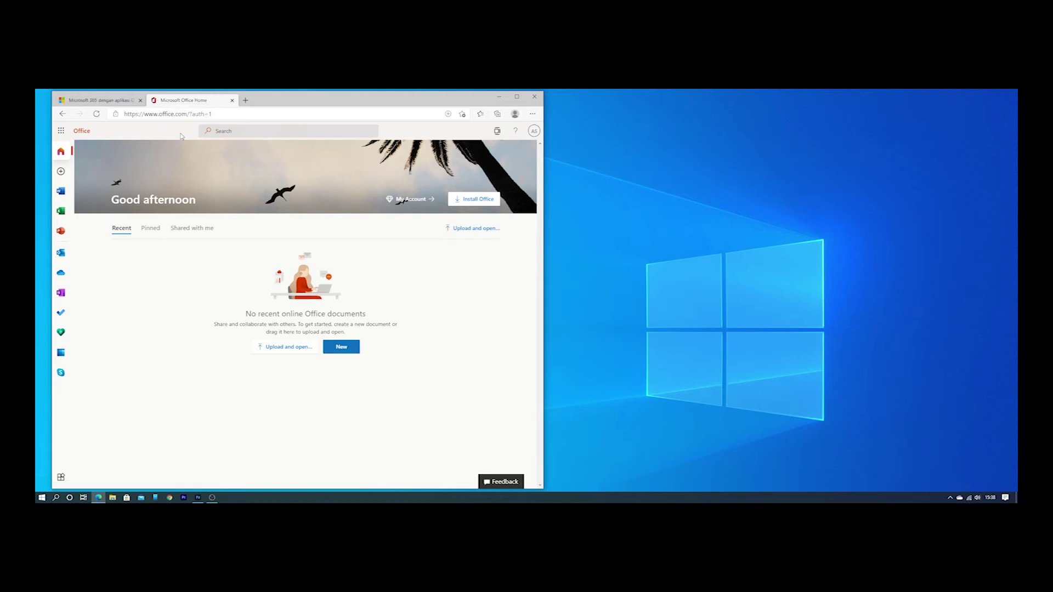
click(465, 200)
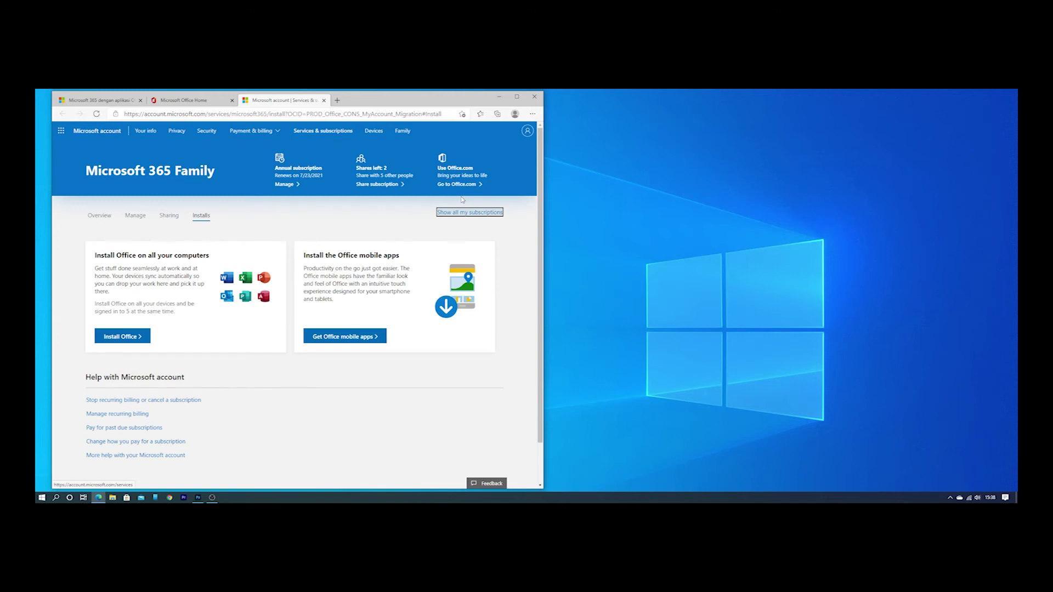
click(121, 336)
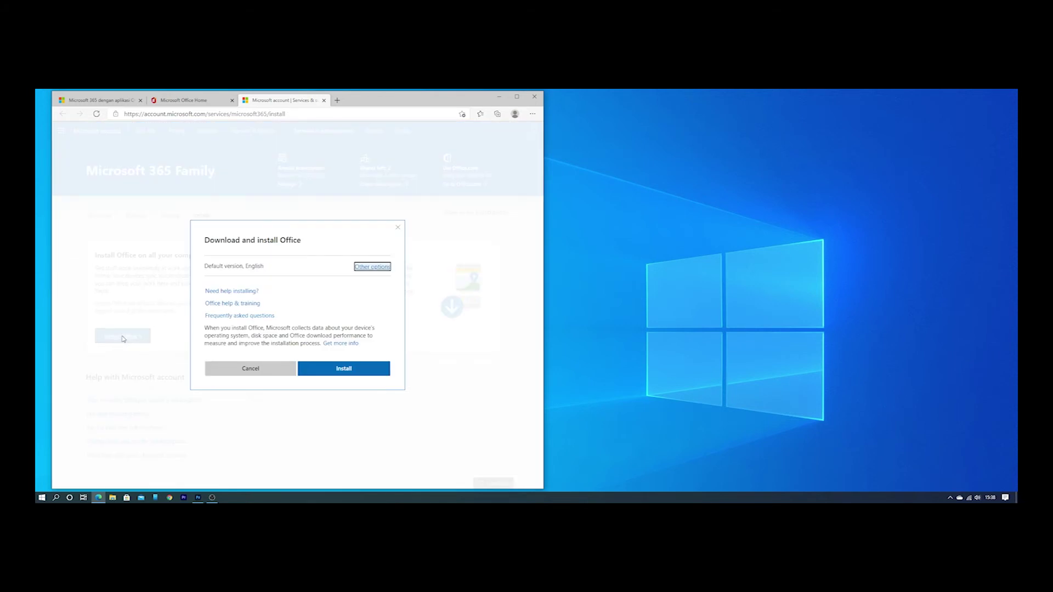
Download OfficeSetup.exe and run it until Office reports it is installed
click(357, 376)
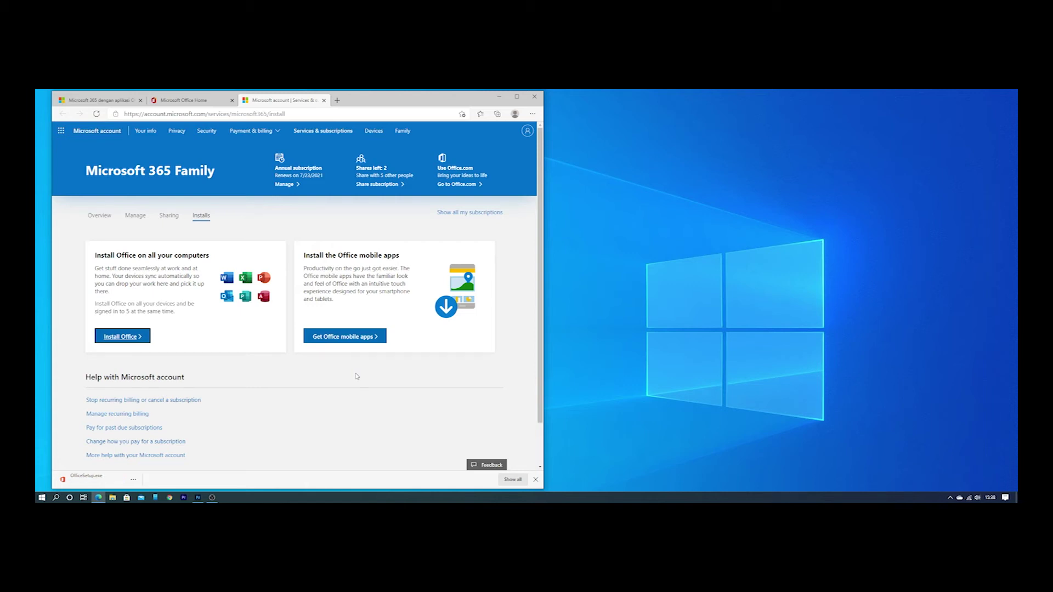
click(101, 482)
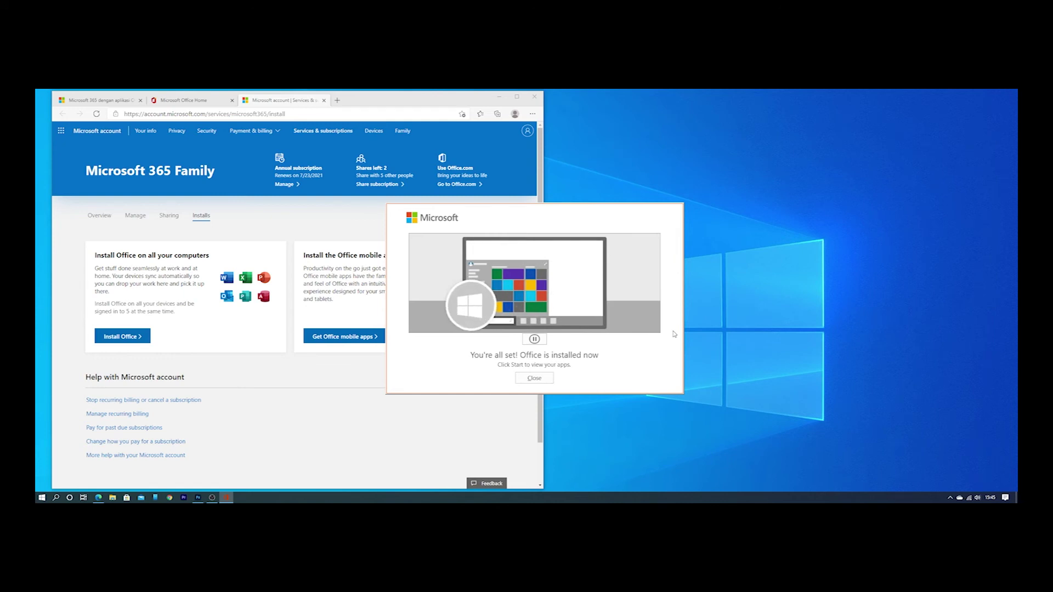
Close the finished installer and launch Word from the Start menu's Recently added list
click(532, 382)
click(42, 497)
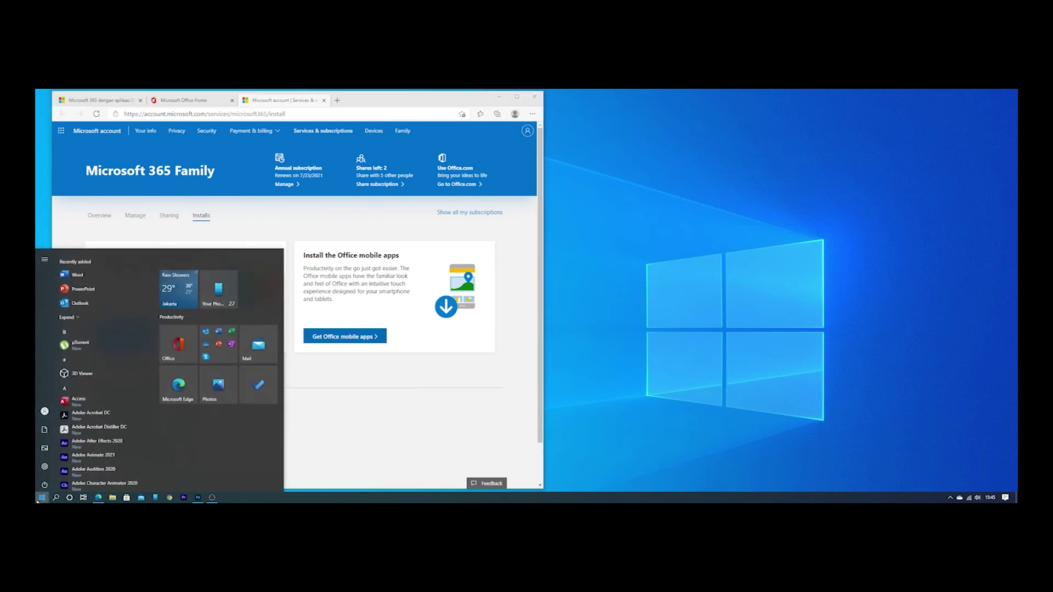
click(140, 272)
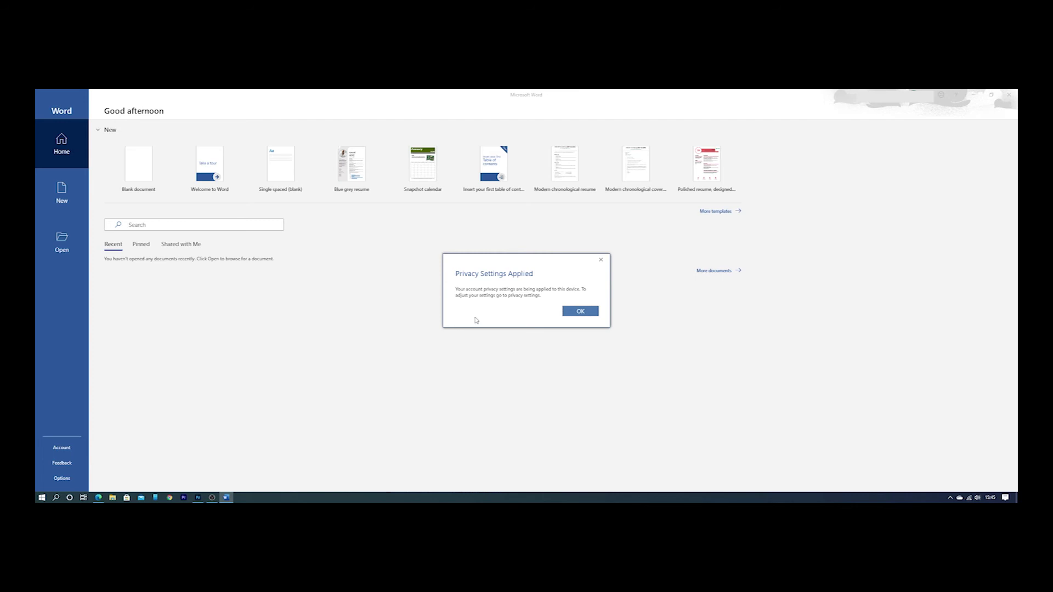
Dismiss the privacy notice and welcome message, accept the Office license agreement, then go to Account
click(581, 312)
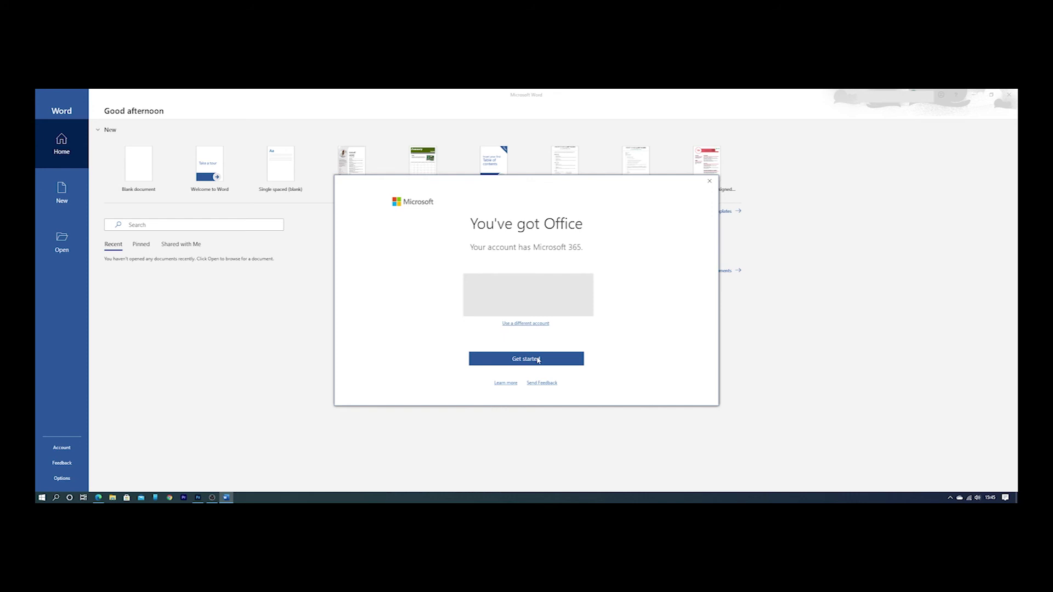
click(709, 181)
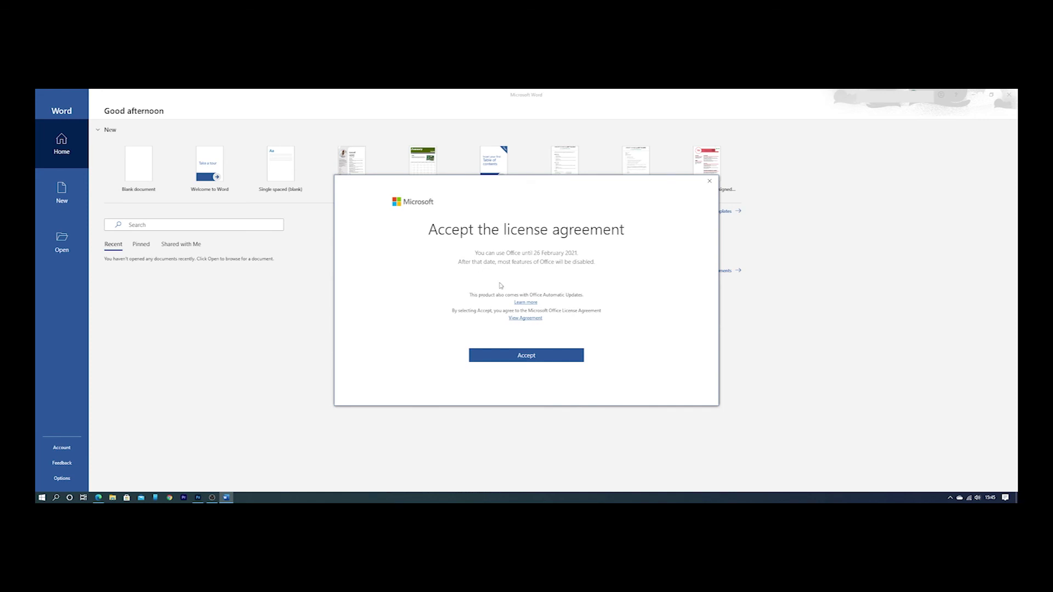
click(546, 356)
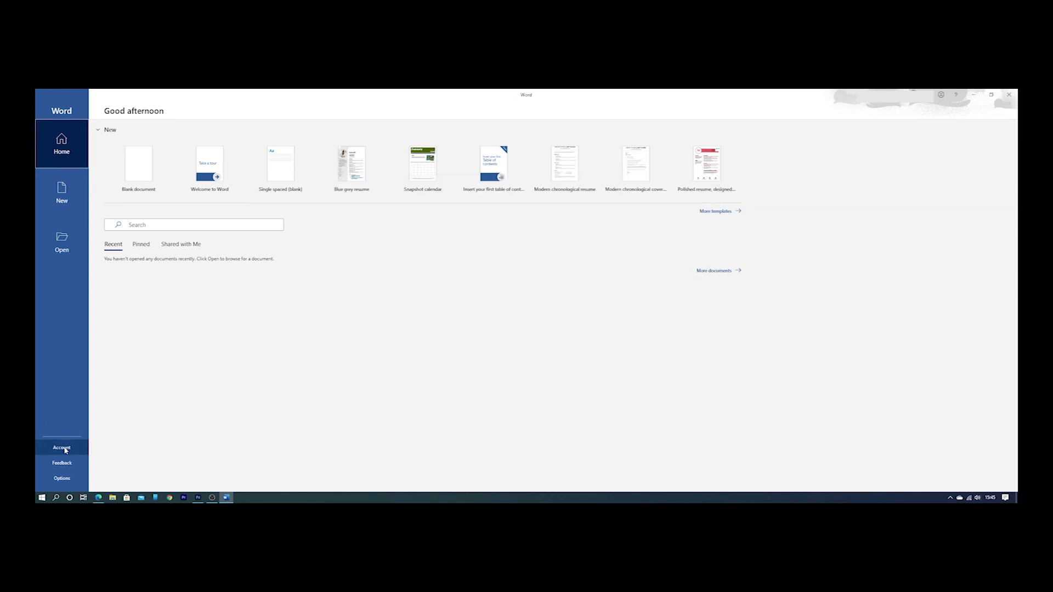
click(64, 450)
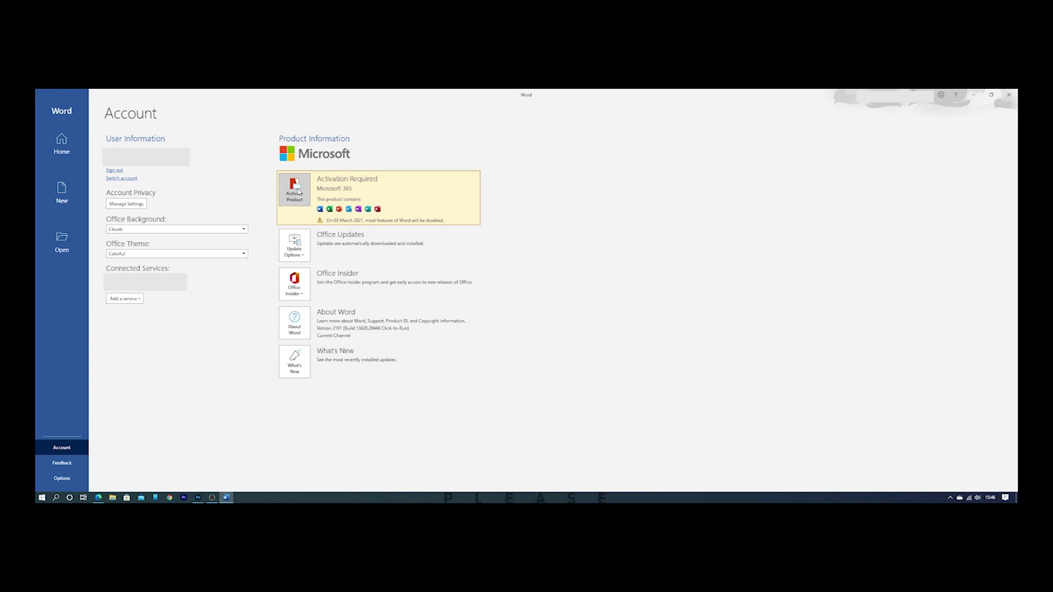
Activate the product on the Account page, confirming with Get started under the signed-in account
click(300, 192)
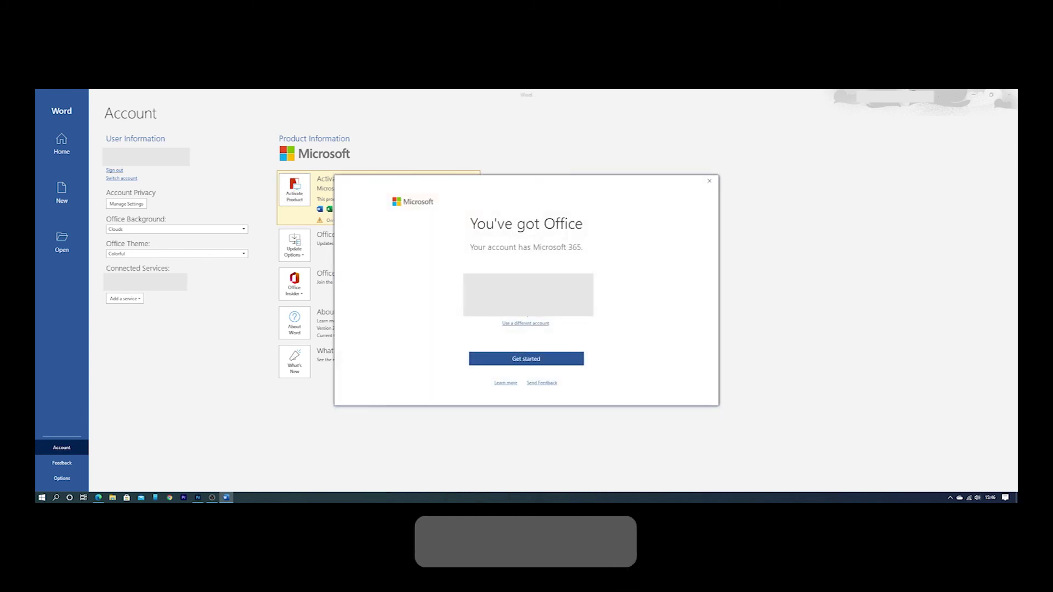
click(523, 357)
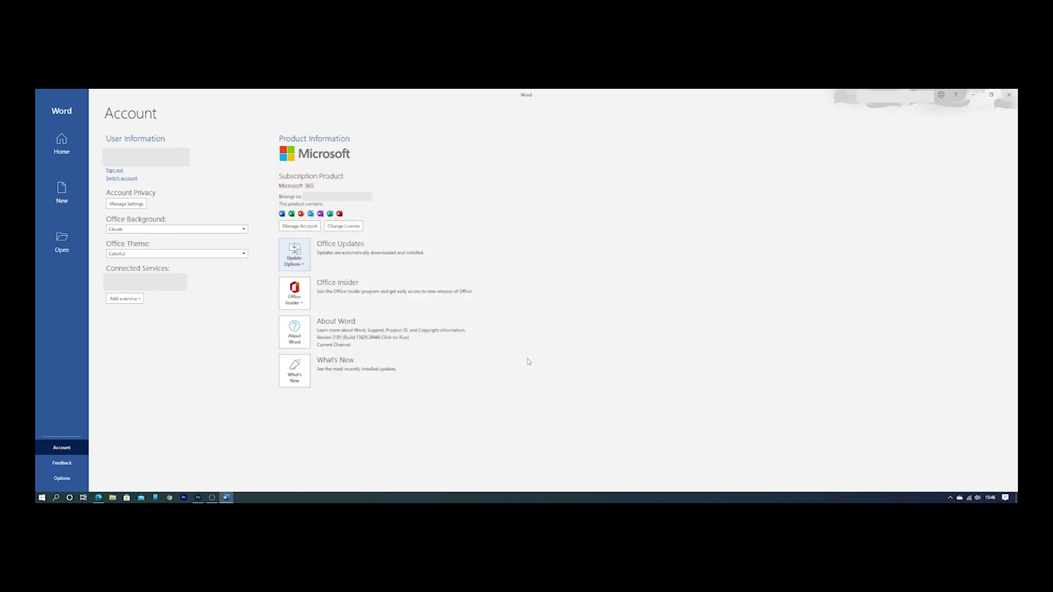